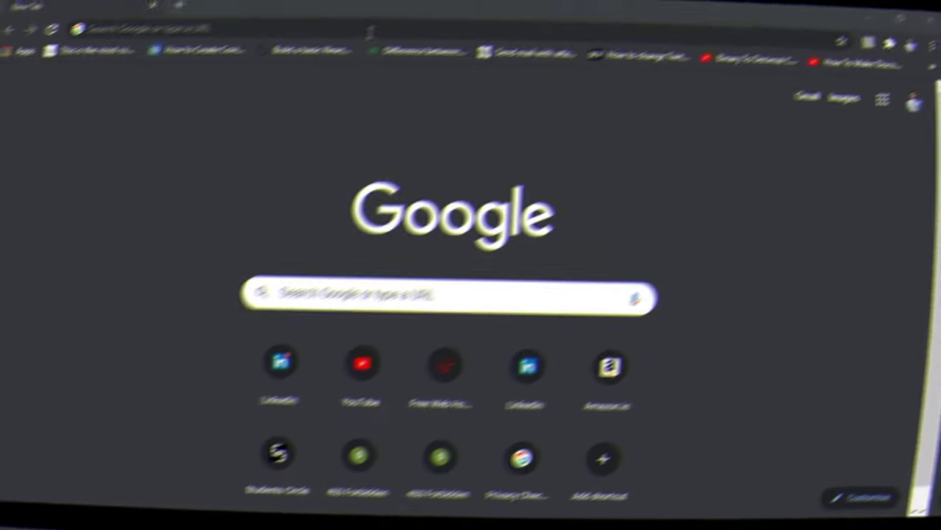
Load social-searcher.com from the browser's address bar.
left_click(375, 50)
type("soci")
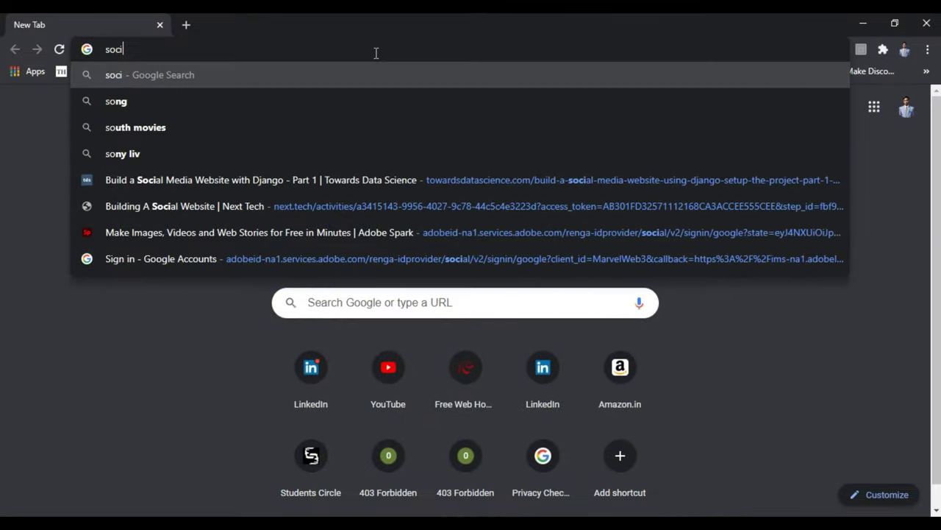
type("al-")
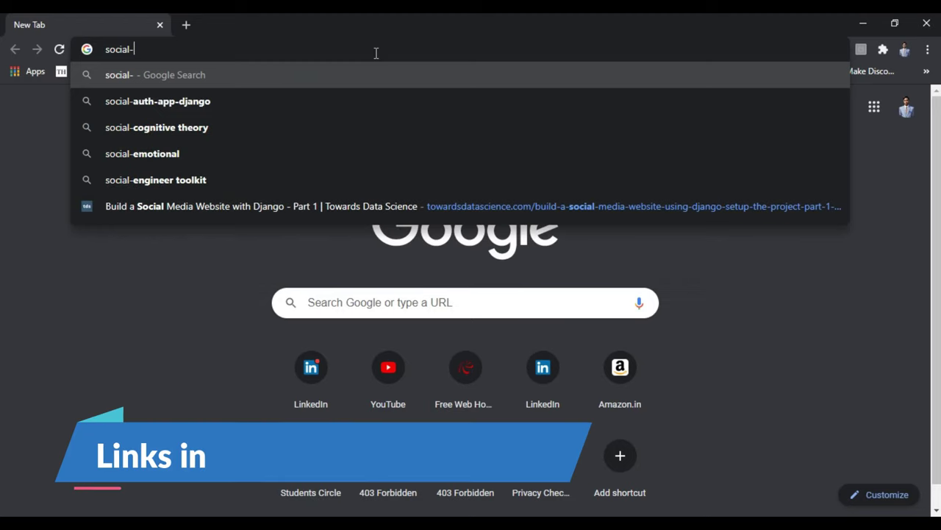
type("searc")
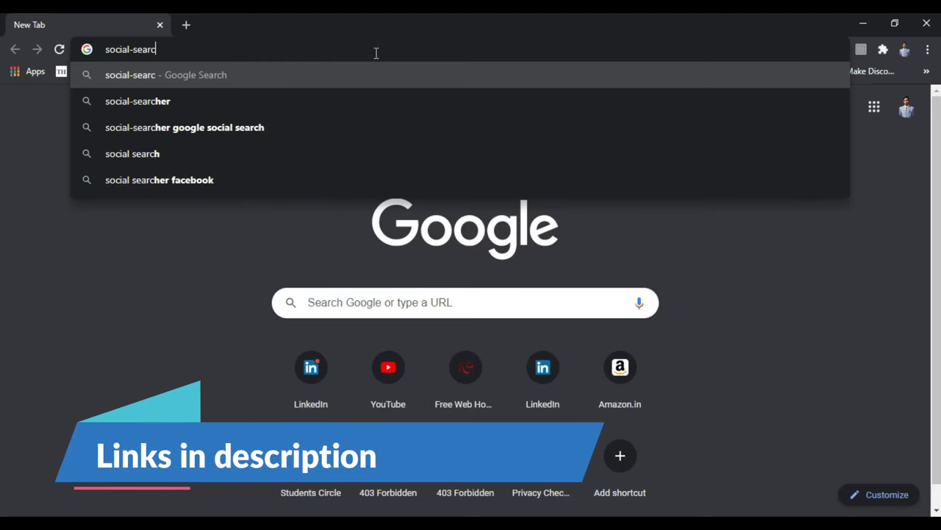
type("her,")
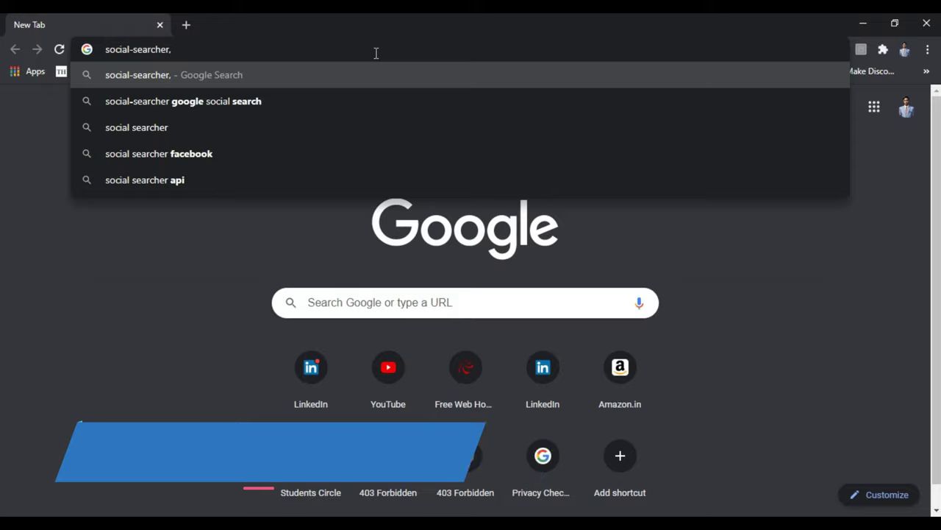
key("BackSpace")
type(".cp")
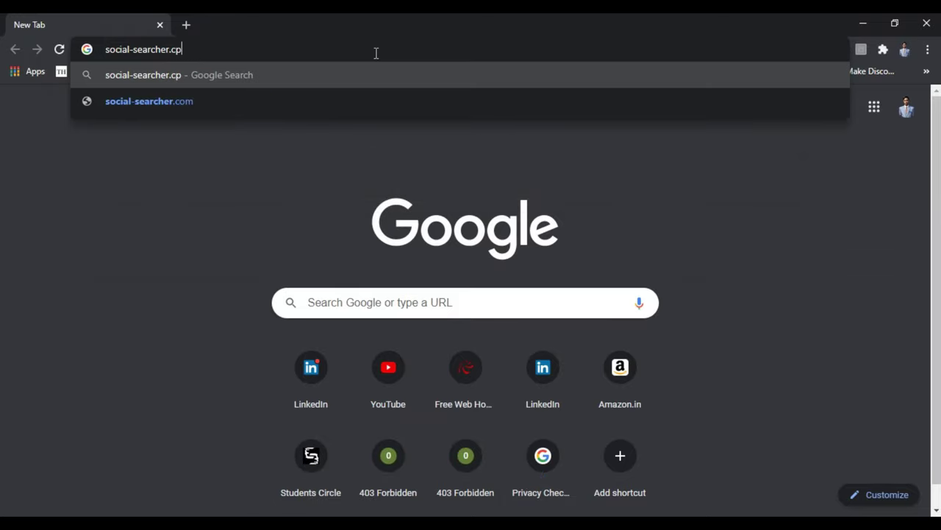
key("BackSpace")
type("om")
key("Return")
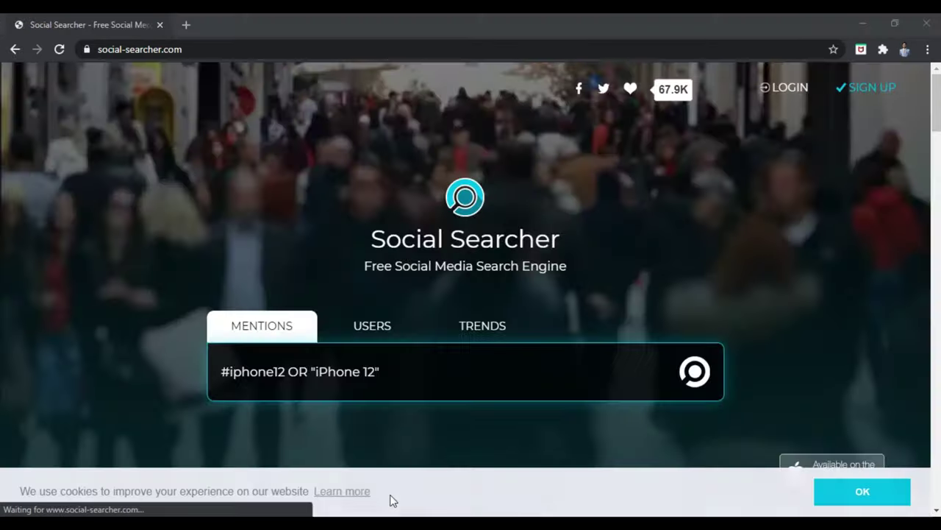
Dismiss the cookie notice and run a USERS search for the person's full name.
left_click(829, 495)
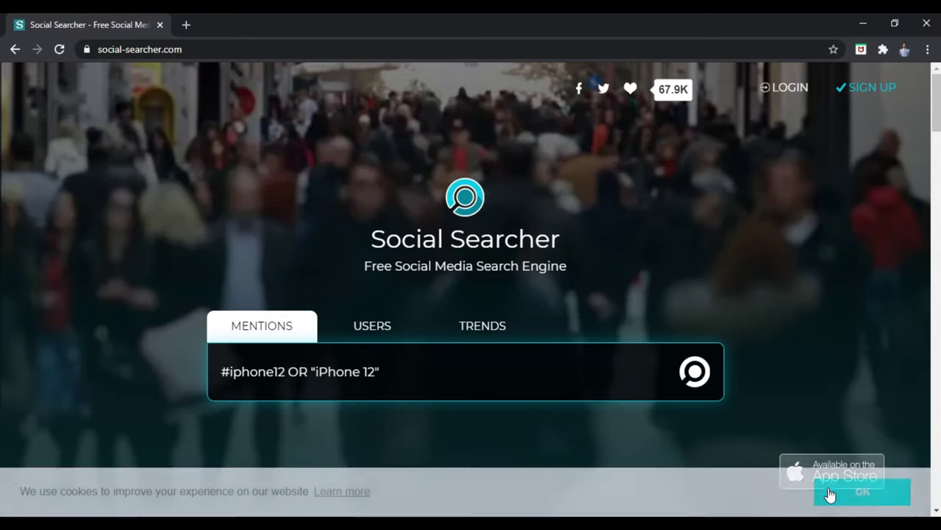
left_click(382, 338)
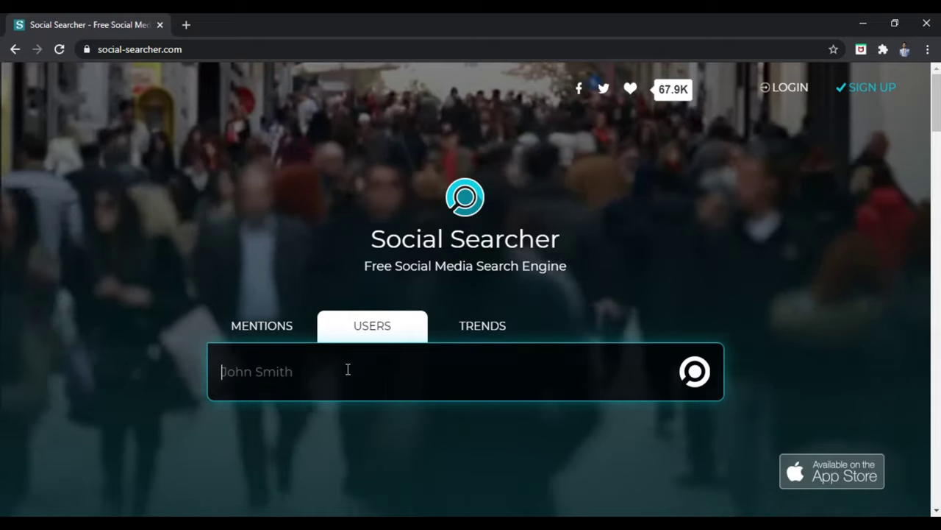
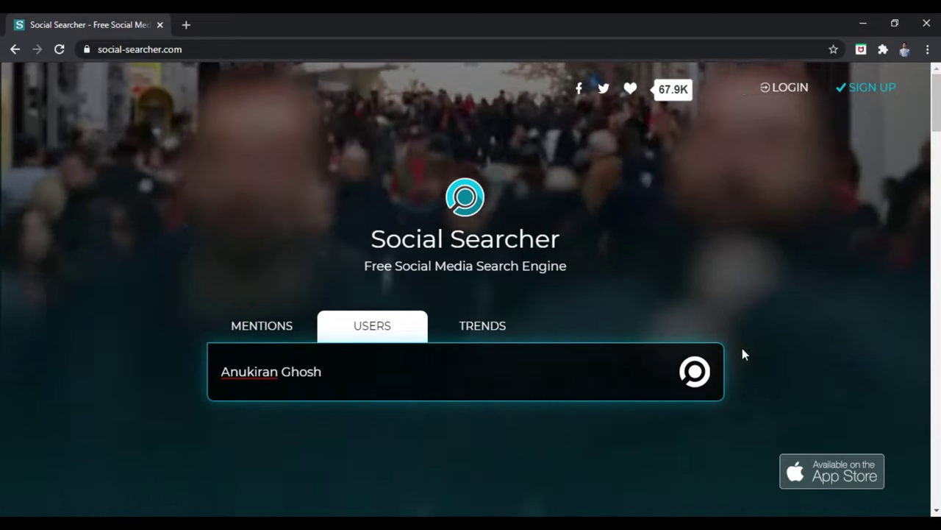
left_click(699, 372)
Open the LinkedIn and Instagram results in new tabs, then view the Instagram profile.
scroll(584, 389, "down", 2)
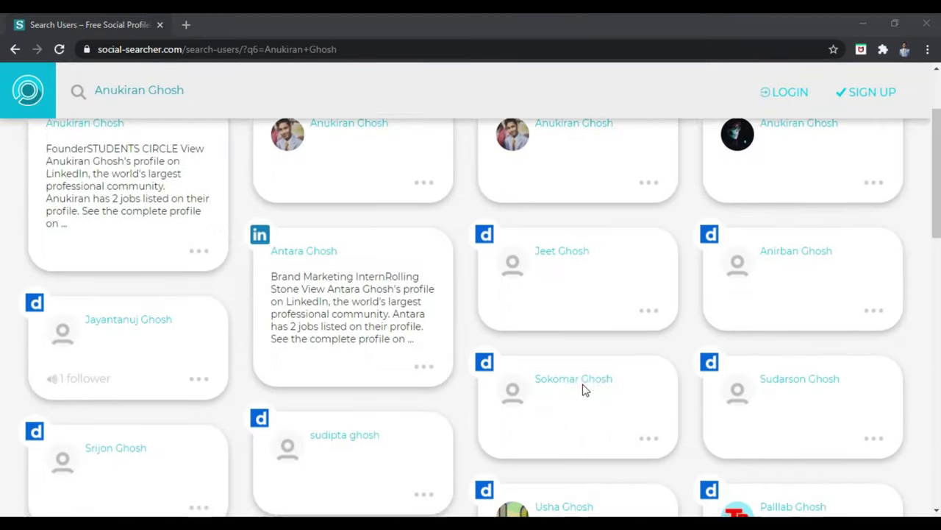
scroll(584, 389, "up", 1)
scroll(584, 389, "up", 3)
right_click(82, 241)
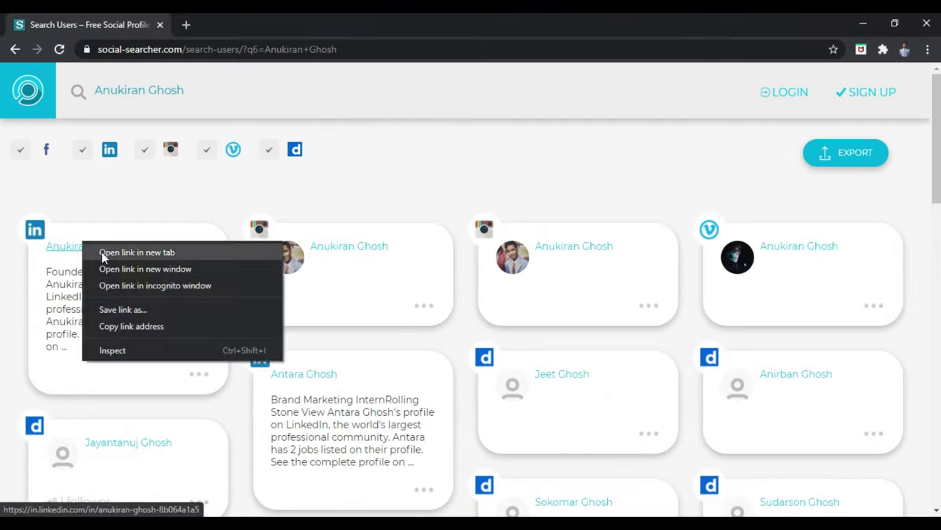
left_click(103, 253)
left_click(70, 18)
middle_click(567, 248)
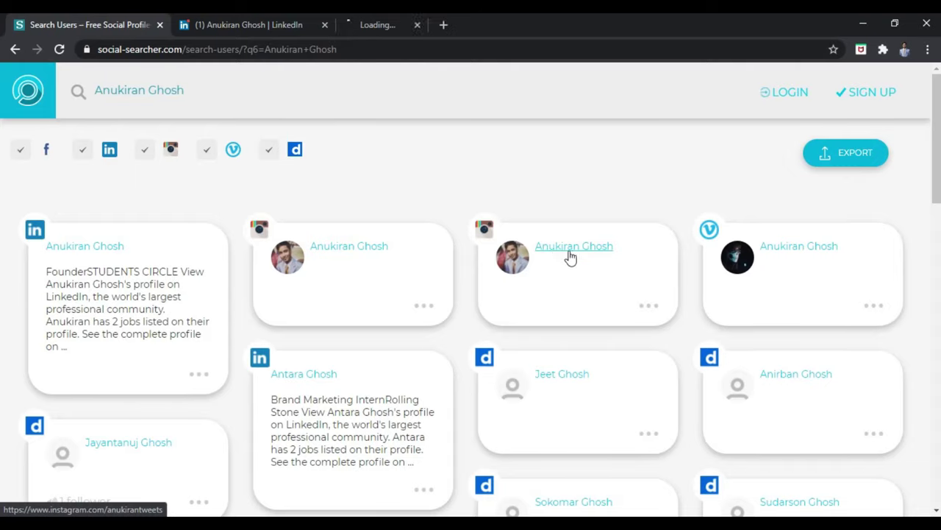
left_click(470, 14)
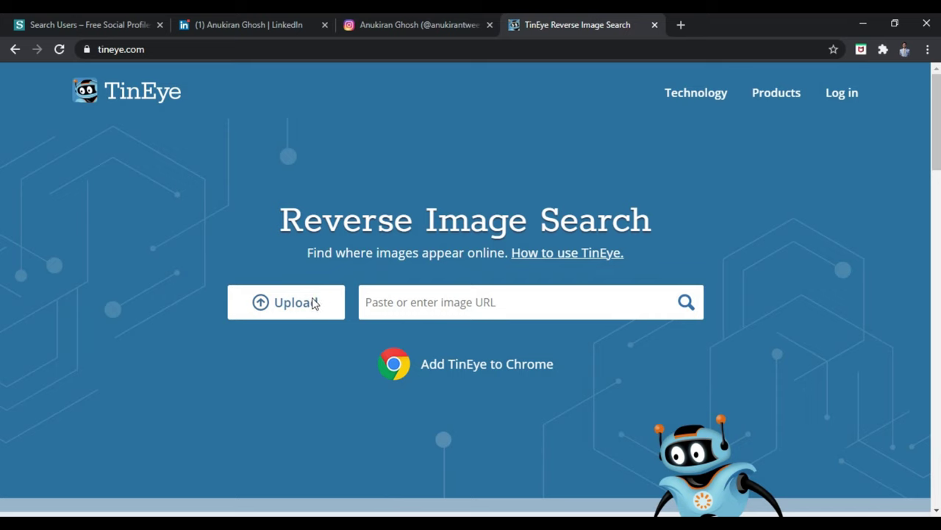
Upload the second photo from Desktop > ALL EDITED to TinEye and confirm 0 matches.
left_click(312, 301)
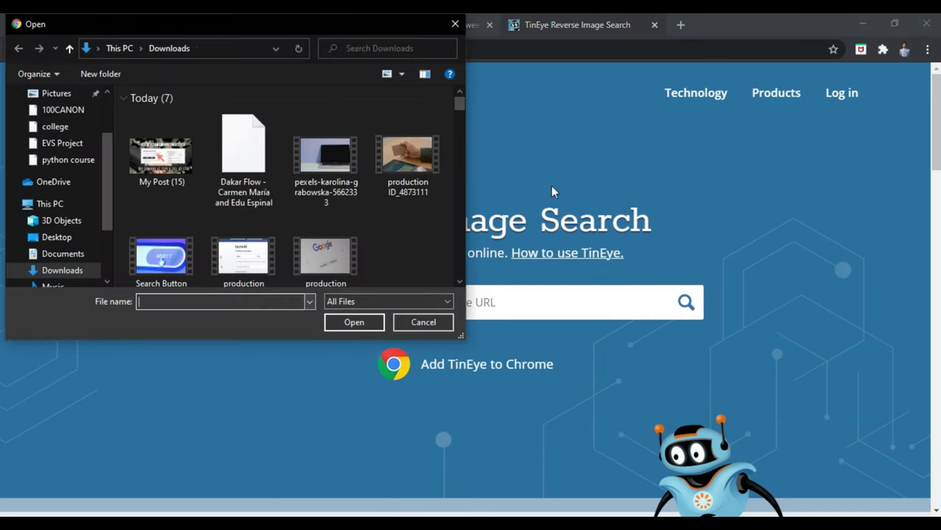
left_click(74, 238)
double_click(186, 140)
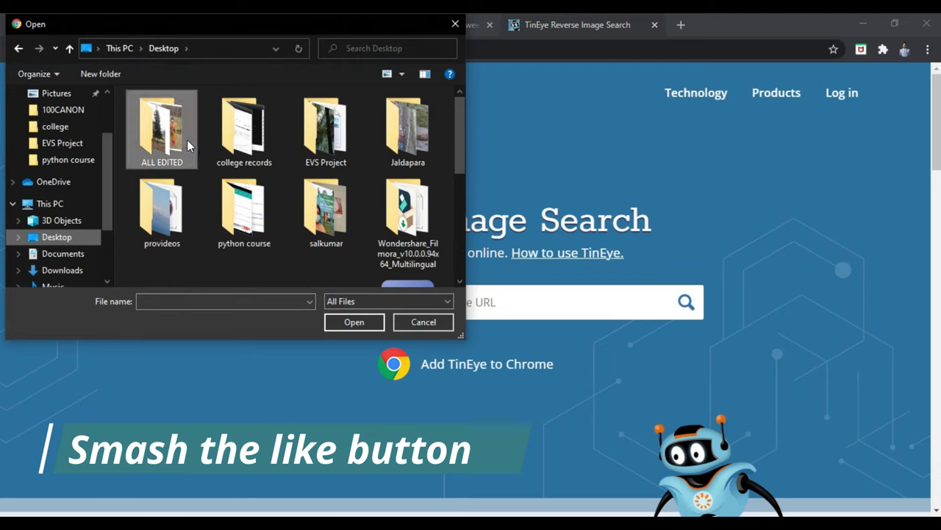
left_click(242, 144)
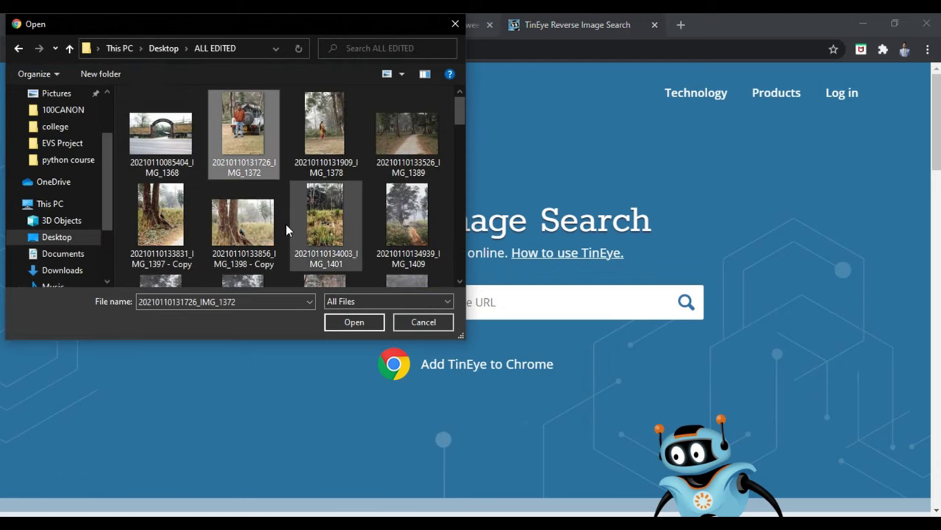
left_click(340, 322)
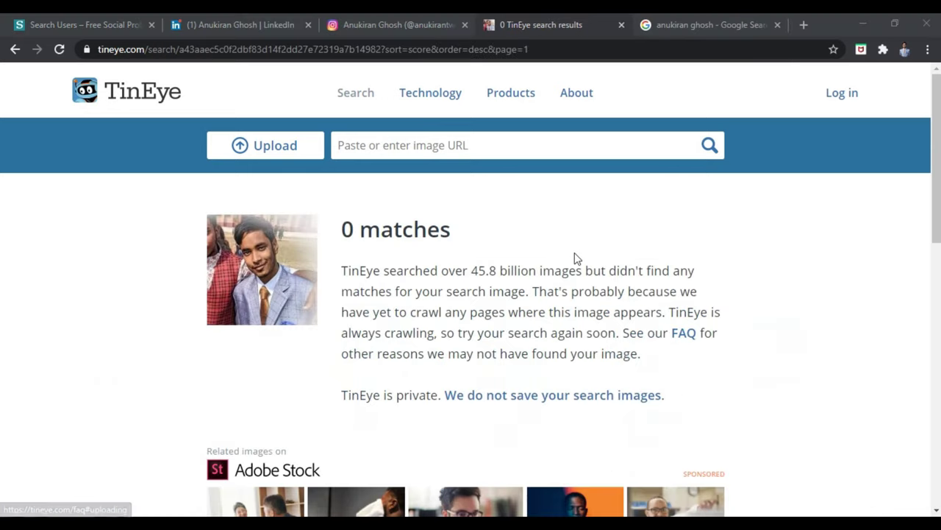
triple_click(438, 258)
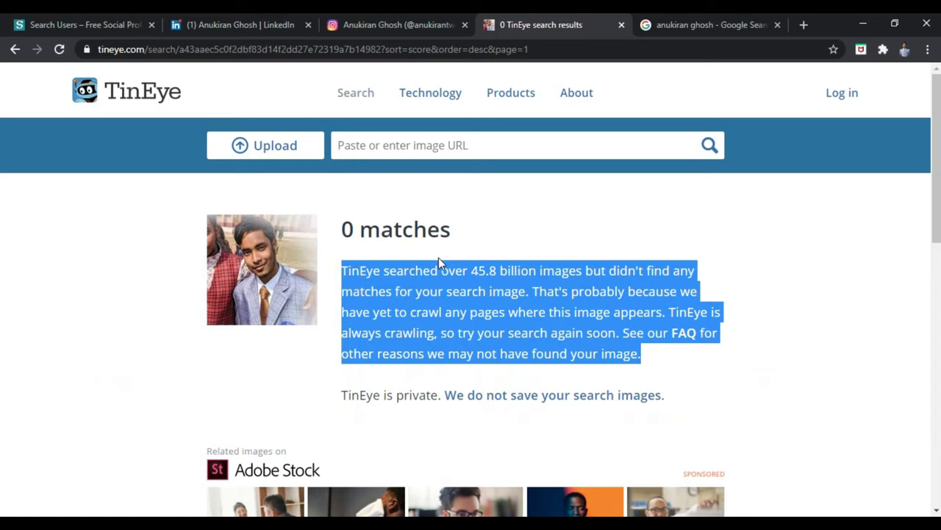
left_click(439, 259)
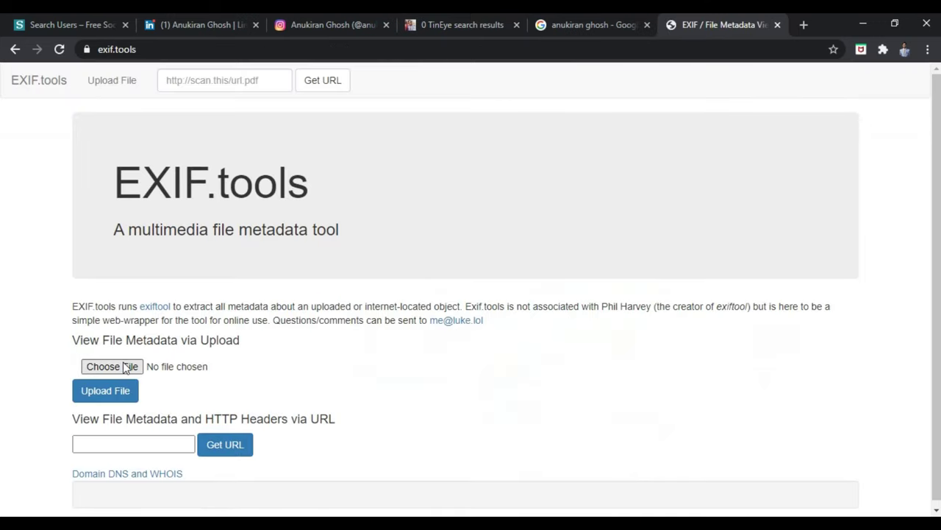
Choose download (1).jpg from Downloads and upload it to show its File Metadata table.
left_click(125, 366)
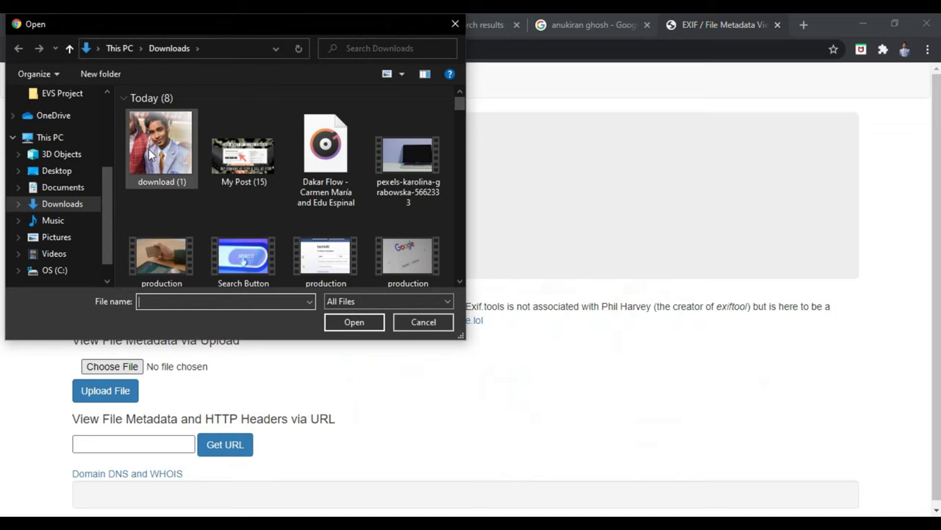
left_click(149, 154)
left_click(342, 316)
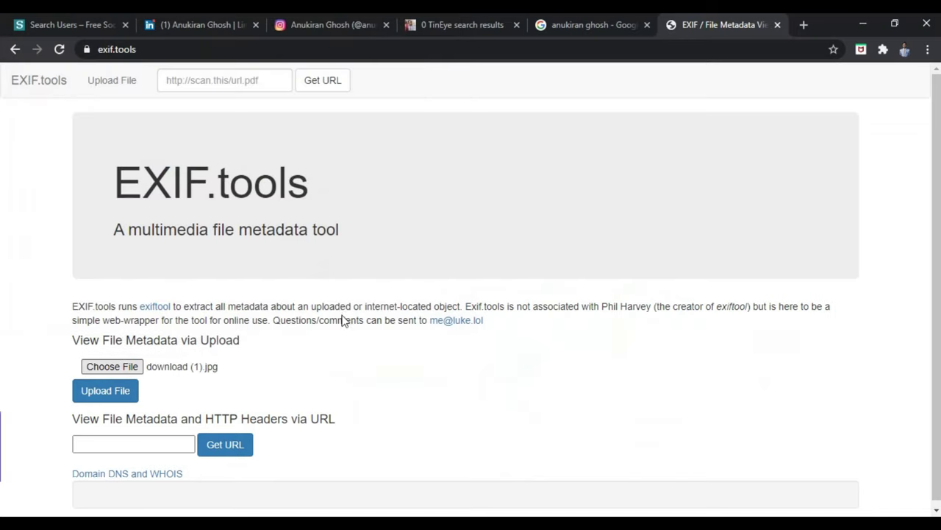
scroll(343, 315, "down", 1)
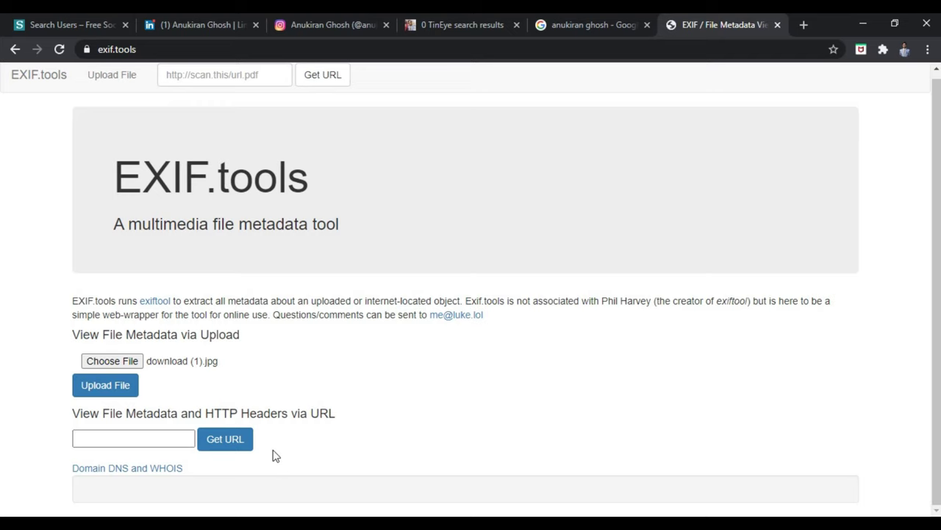
left_click(91, 393)
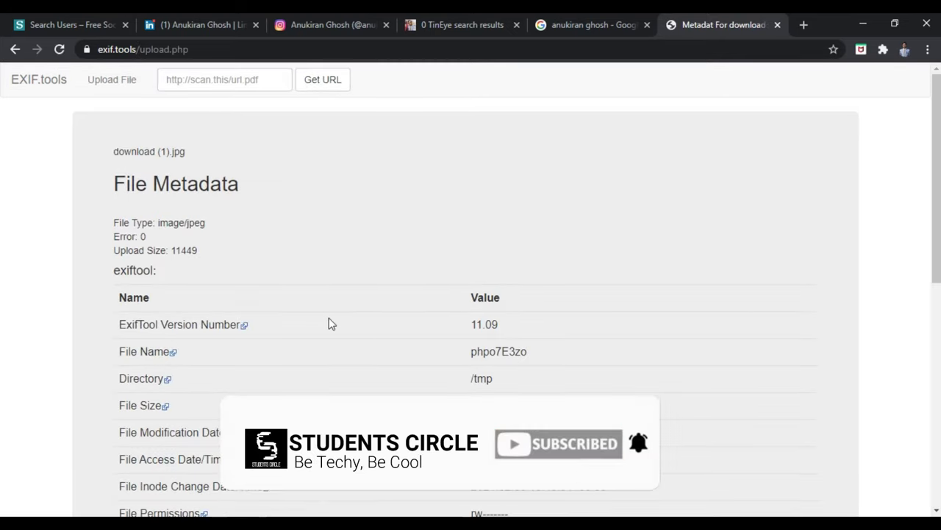
scroll(328, 323, "down", 1)
scroll(328, 324, "down", 1)
scroll(328, 323, "down", 1)
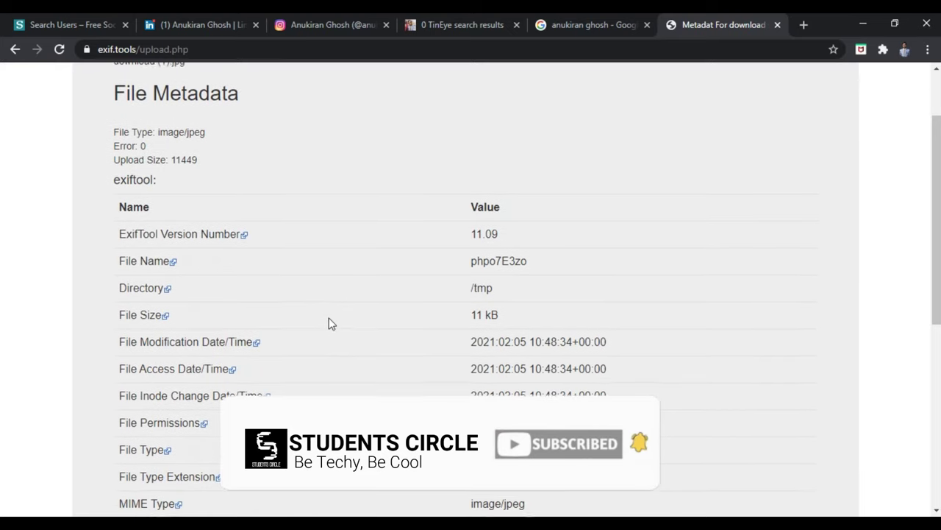
scroll(329, 323, "down", 1)
scroll(328, 324, "down", 2)
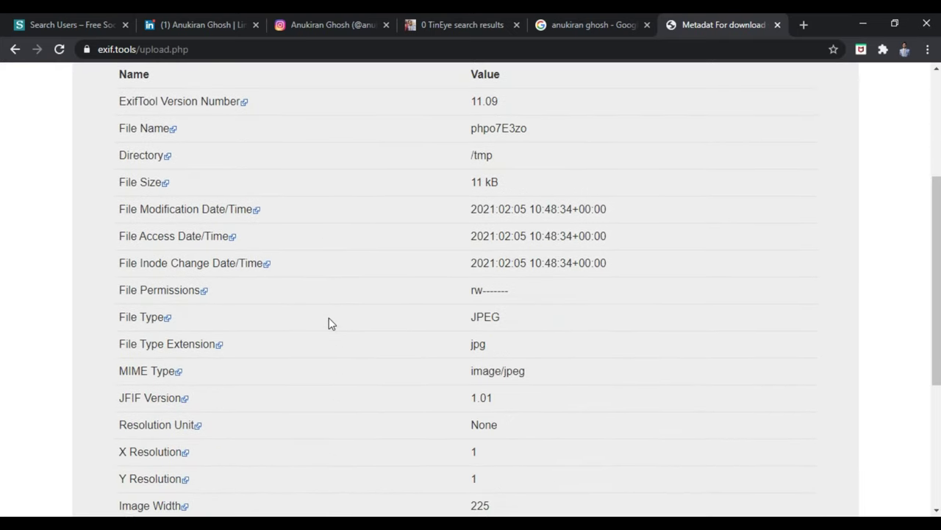
scroll(328, 323, "down", 3)
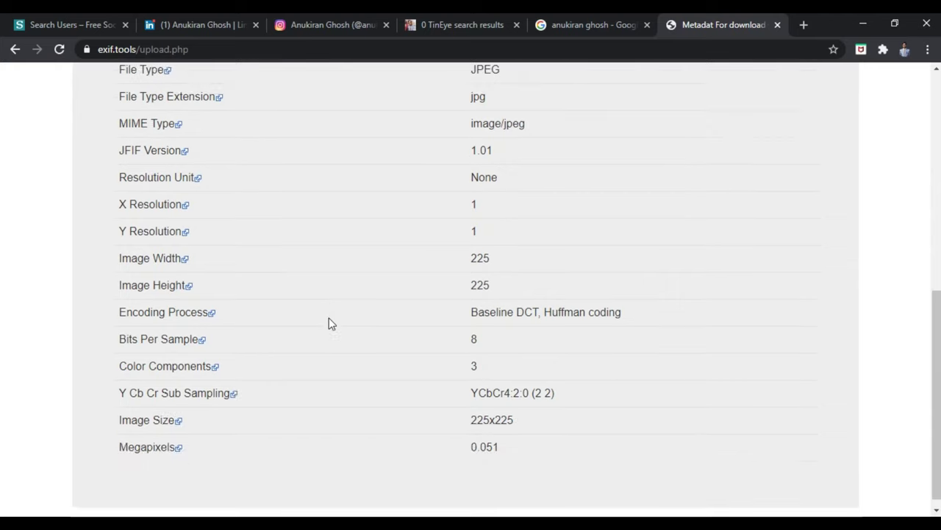
scroll(328, 324, "up", 2)
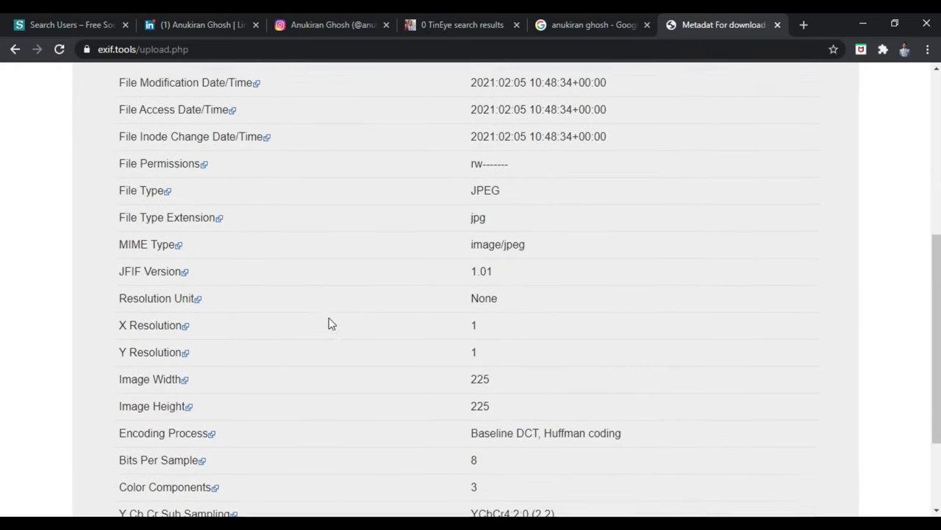
scroll(328, 324, "up", 1)
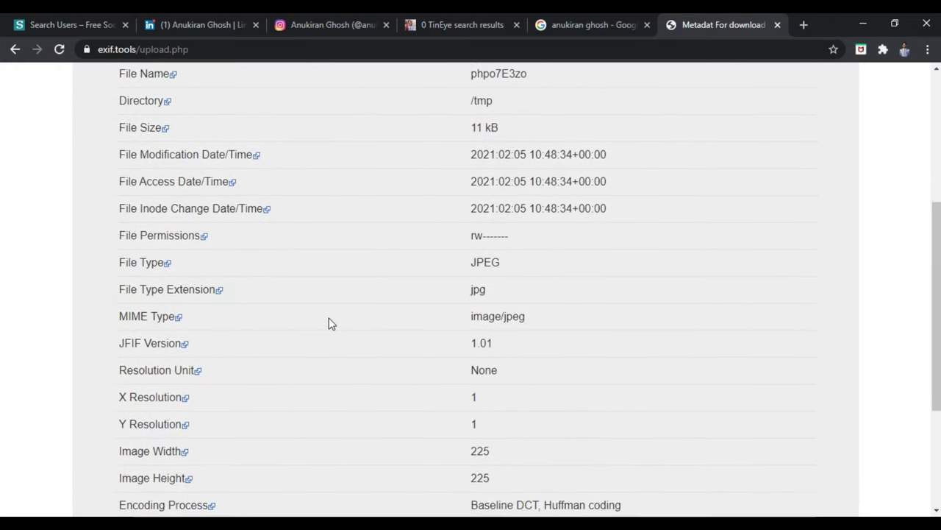
scroll(329, 324, "up", 1)
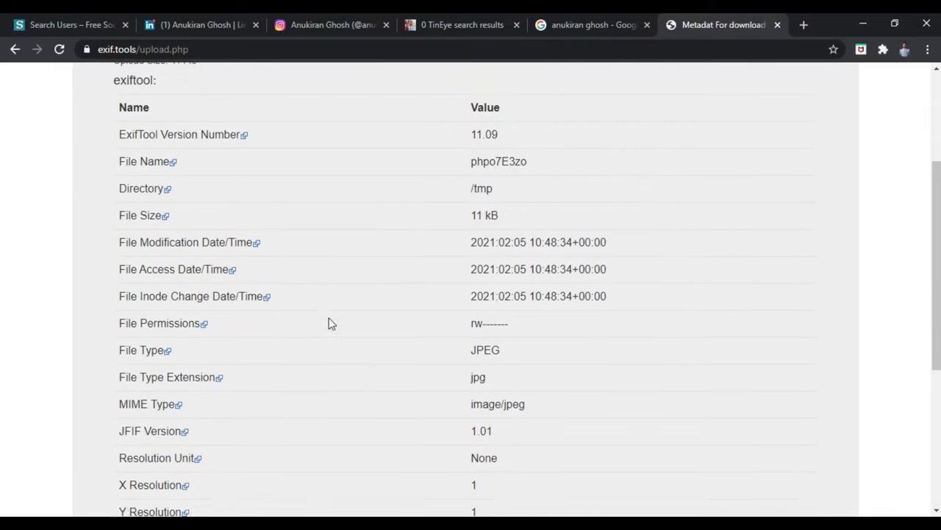
scroll(329, 323, "up", 1)
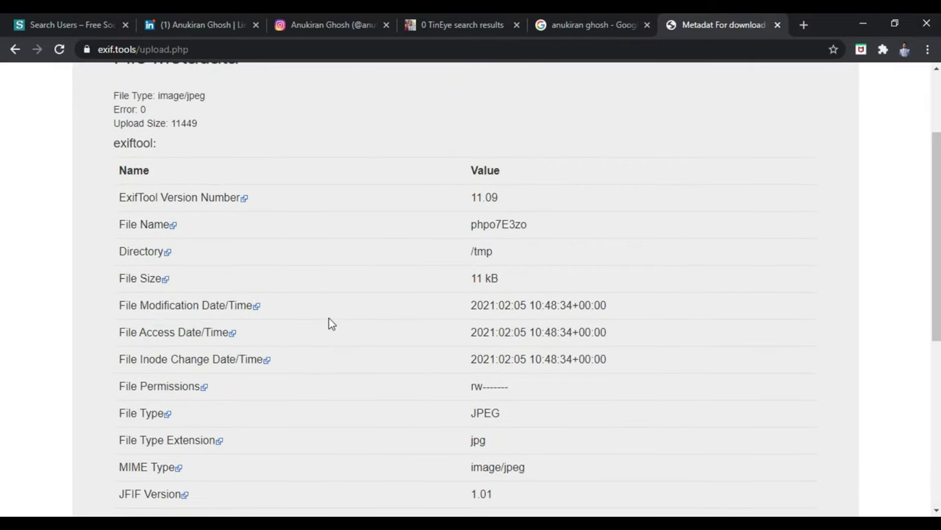